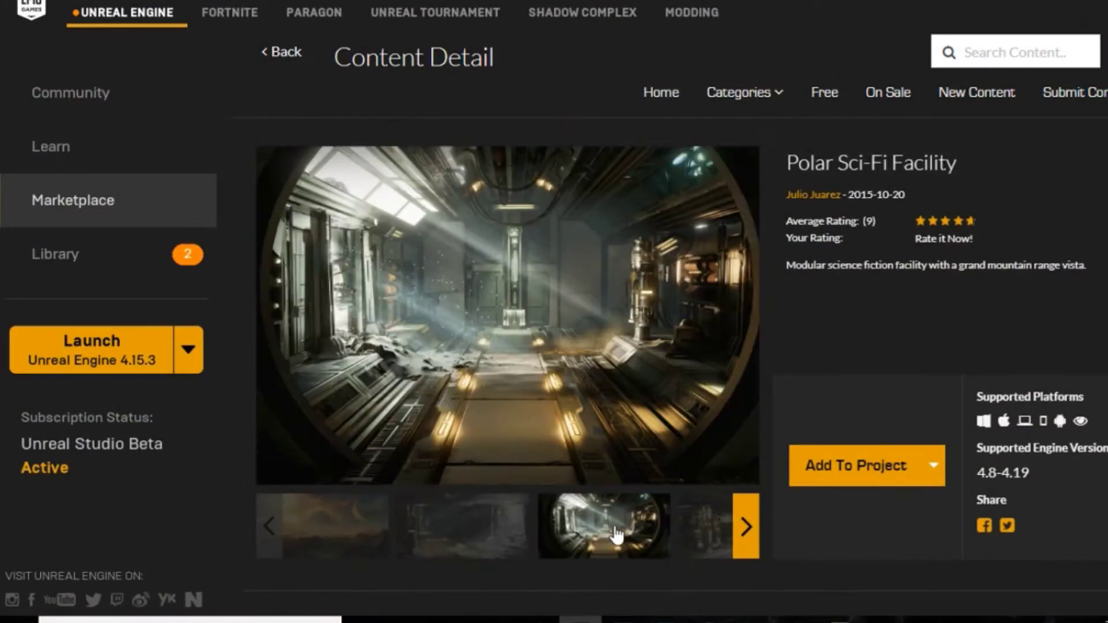
Look through the preview images of the Polar Sci-Fi Facility marketplace pack, including the one showing its modular assets.
click(705, 549)
click(739, 538)
click(473, 533)
click(602, 533)
click(705, 528)
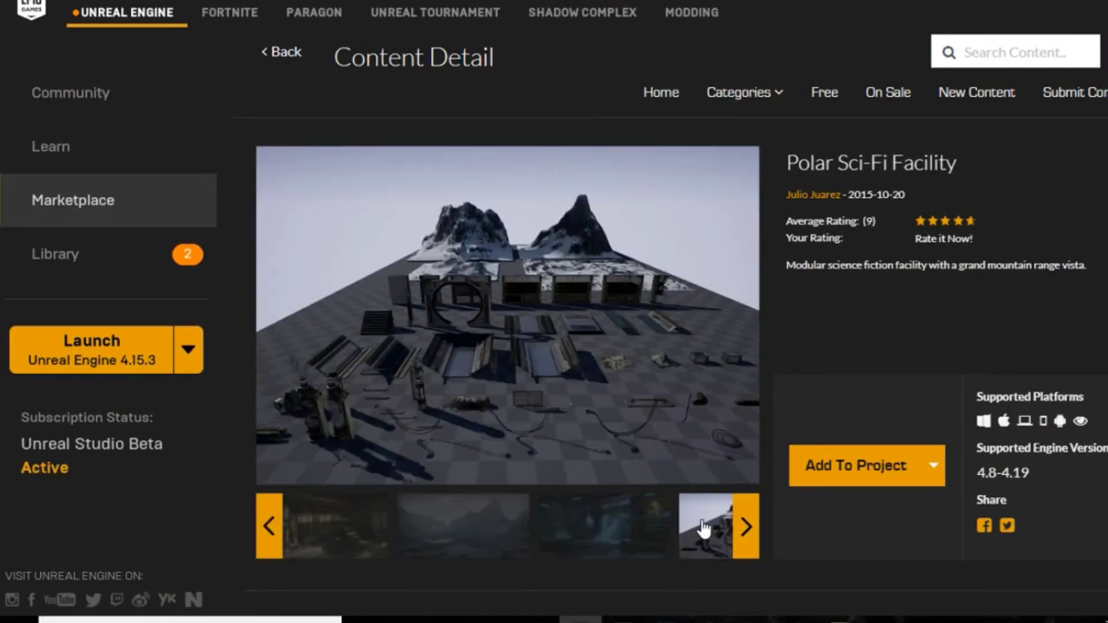
Browse the Library's Vault for the owned Polar Sci-Fi Facility pack.
click(121, 264)
scroll(836, 380, up, 2)
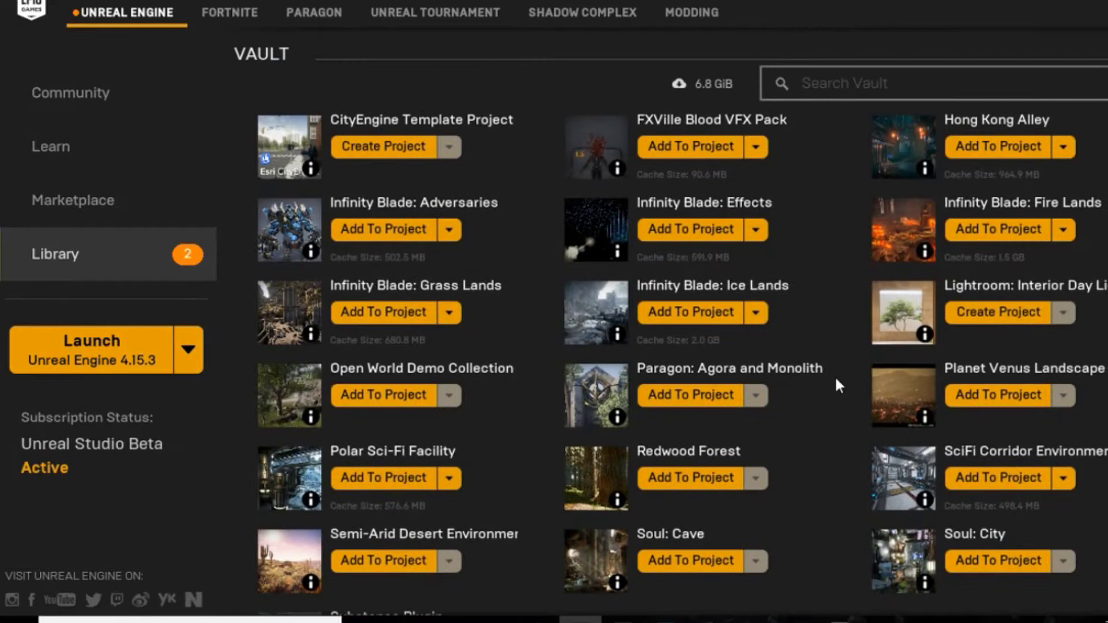
scroll(834, 375, down, 1)
scroll(571, 392, down, 1)
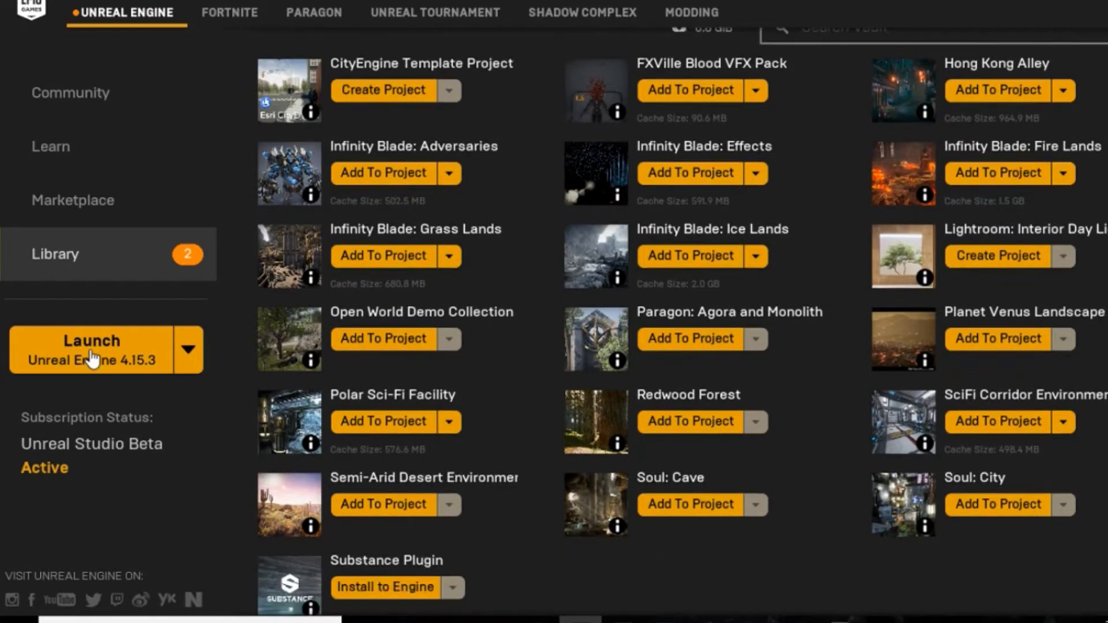
Launch Unreal Engine 4.15.3 and set up a blank Blueprint project with starter content, named Polar.
click(92, 360)
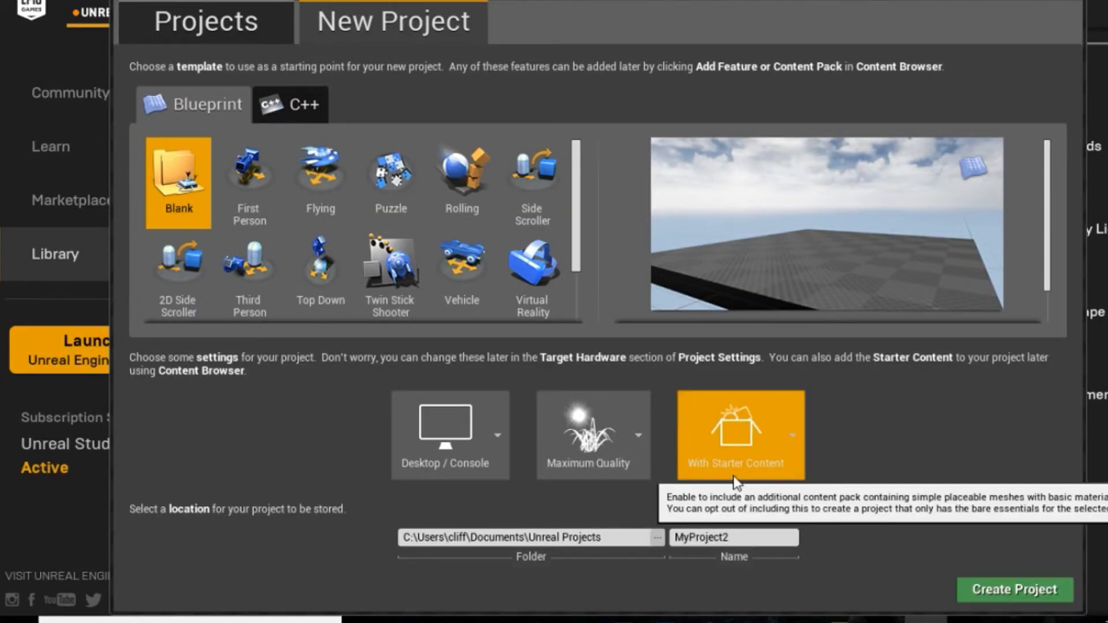
click(736, 477)
click(698, 537)
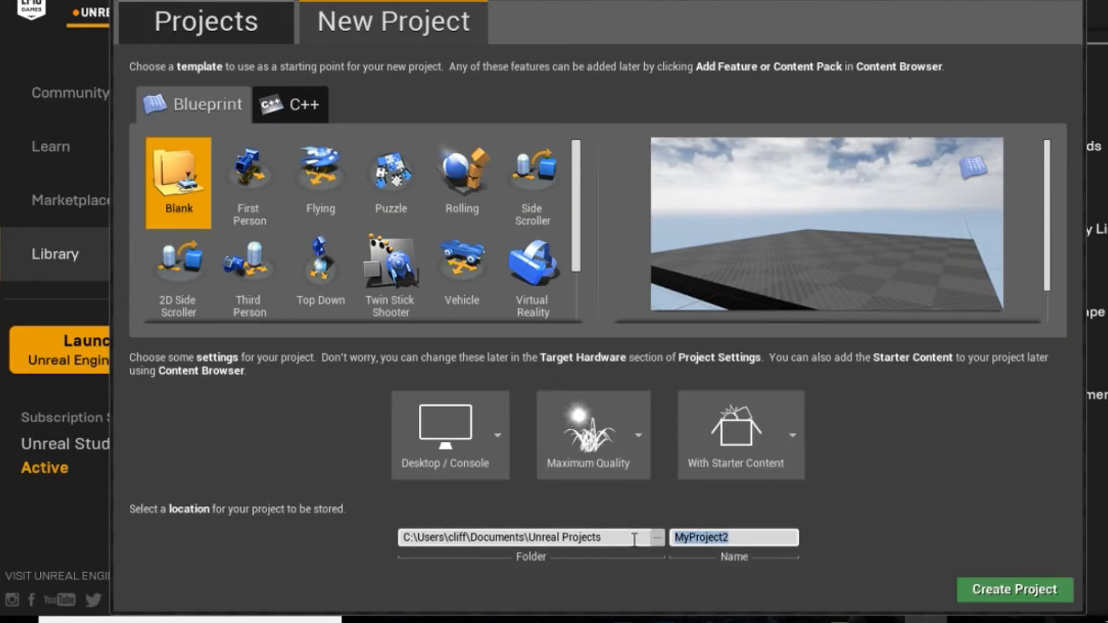
key(BackSpace)
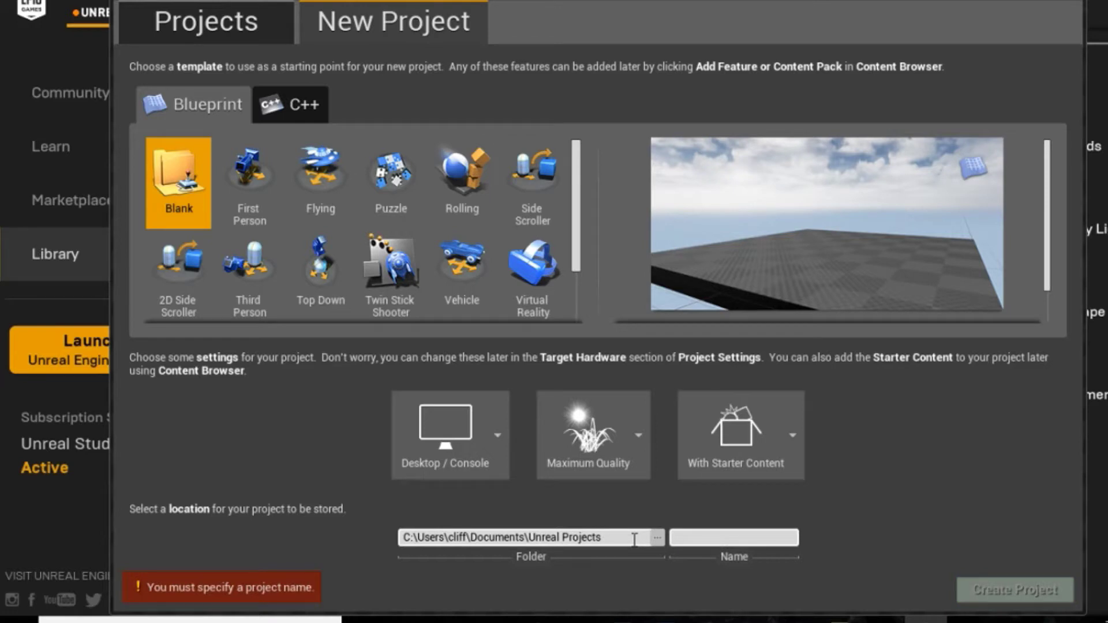
text(Polar)
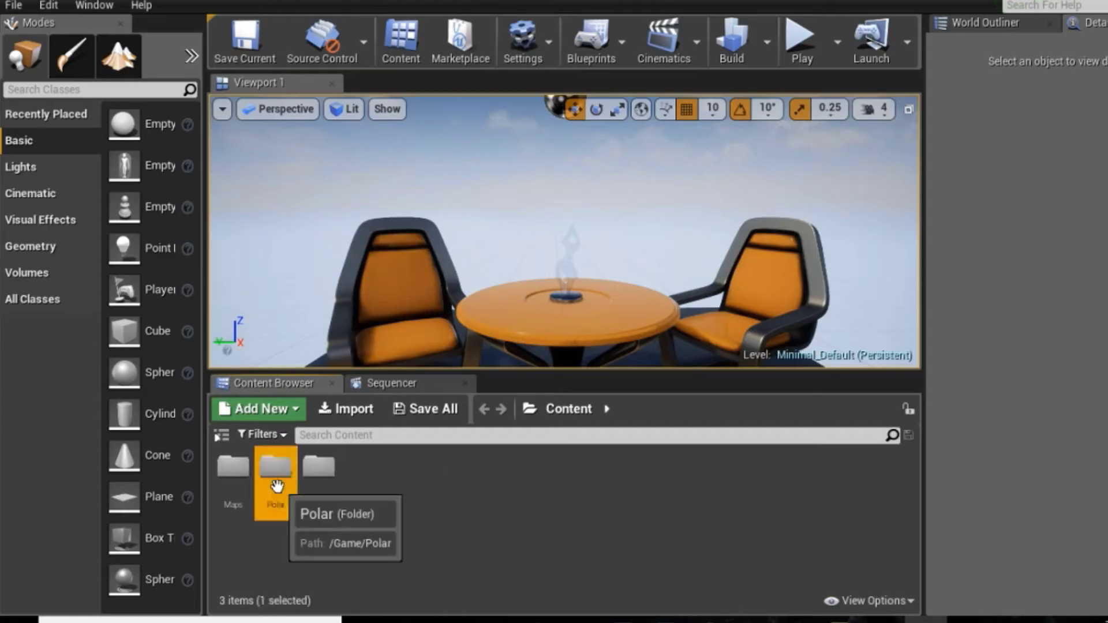
Check the Polar content folder, then open the NewSky_PolarFacilityMap level from the Maps folder.
double_click(276, 479)
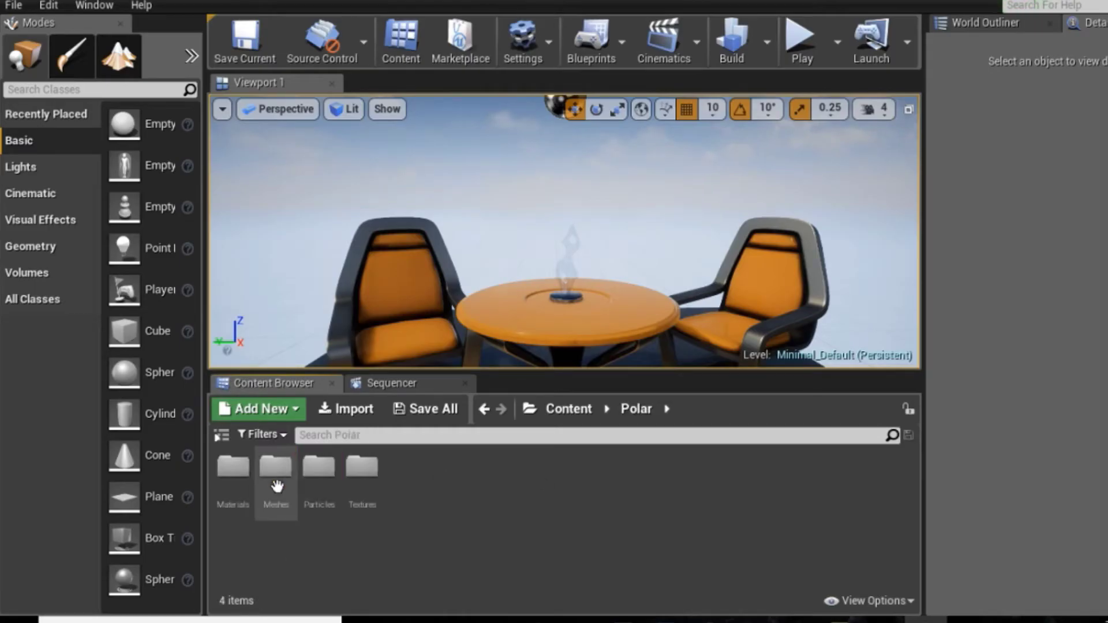
click(565, 410)
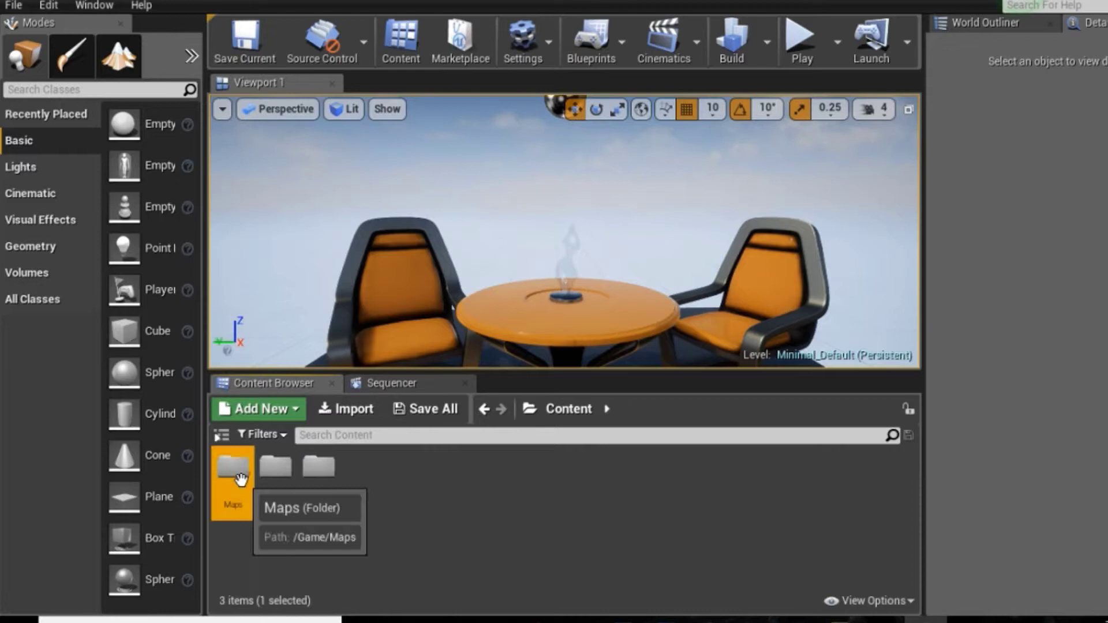
double_click(233, 466)
double_click(231, 485)
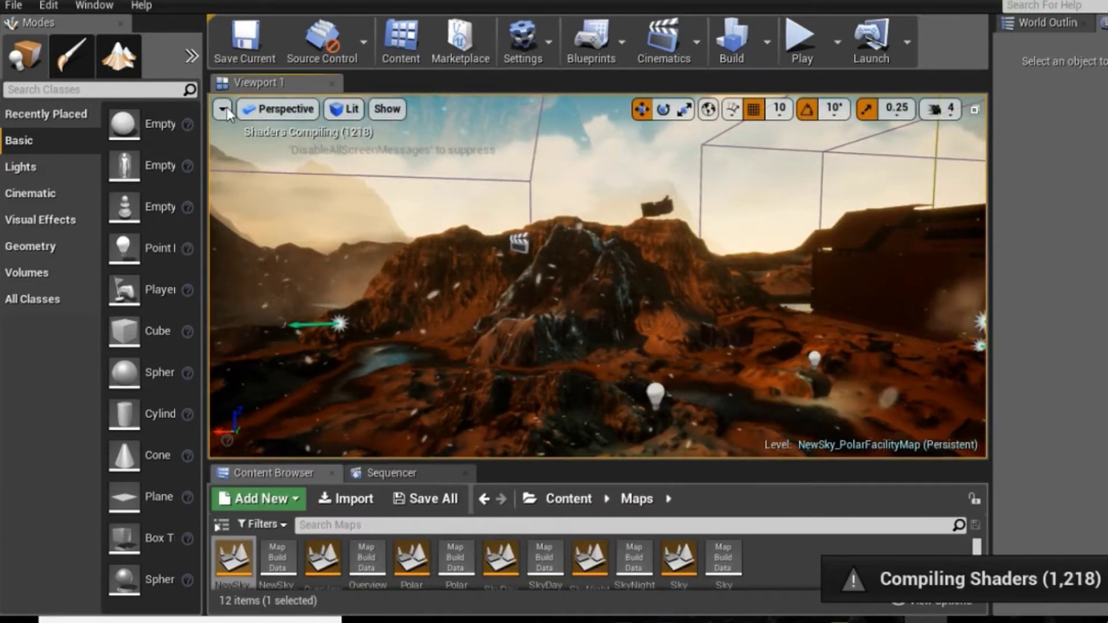
Hide the editor icons and helper lines in the viewport and look around the level.
click(222, 109)
click(234, 310)
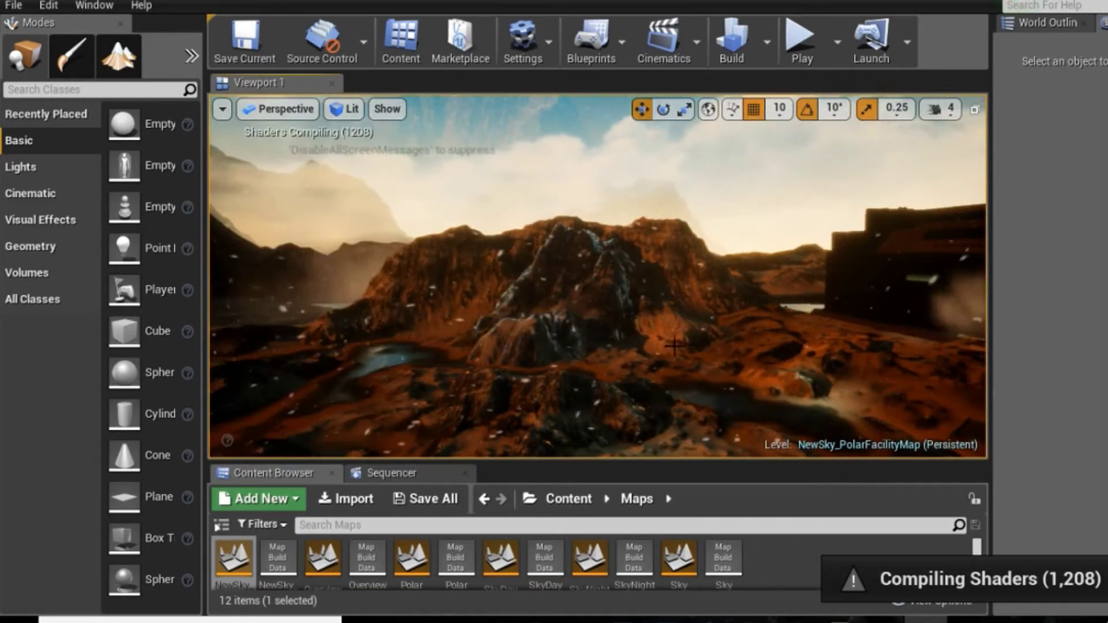
right_drag(404, 335, 346, 343)
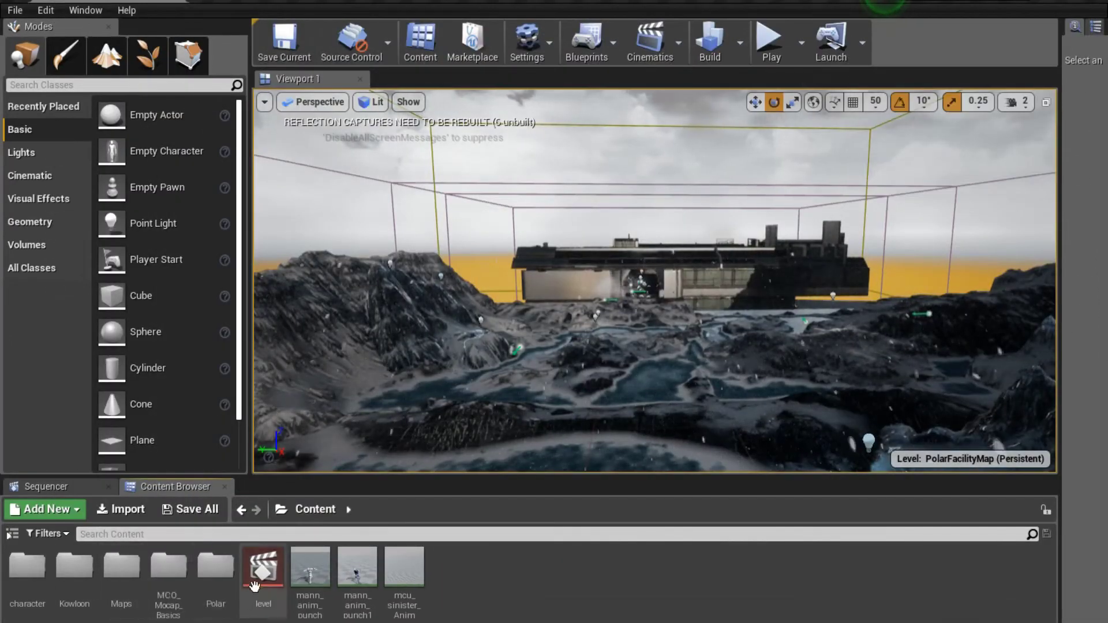
Show the Textures folder inside the Polar content and enlarge the Content Browser to reveal more assets.
double_click(216, 572)
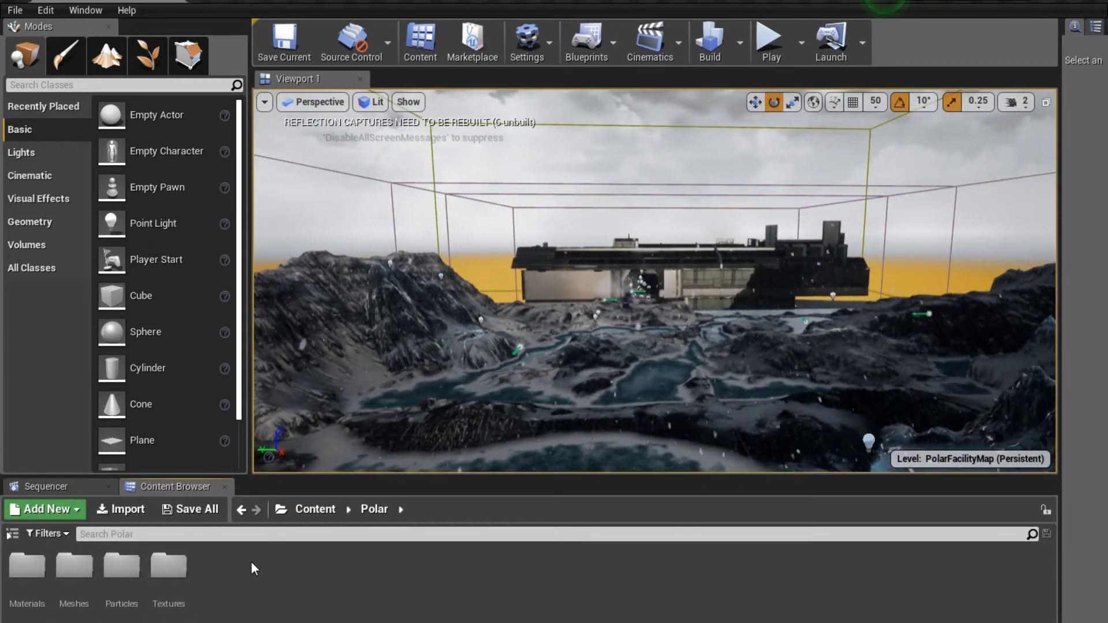
double_click(168, 565)
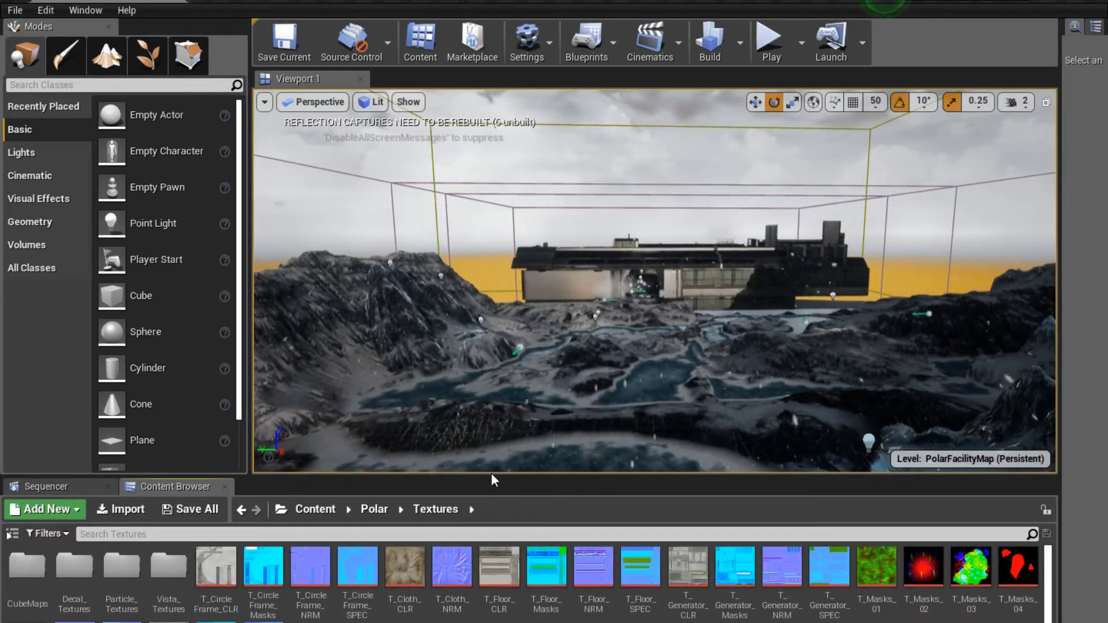
drag(494, 476, 497, 405)
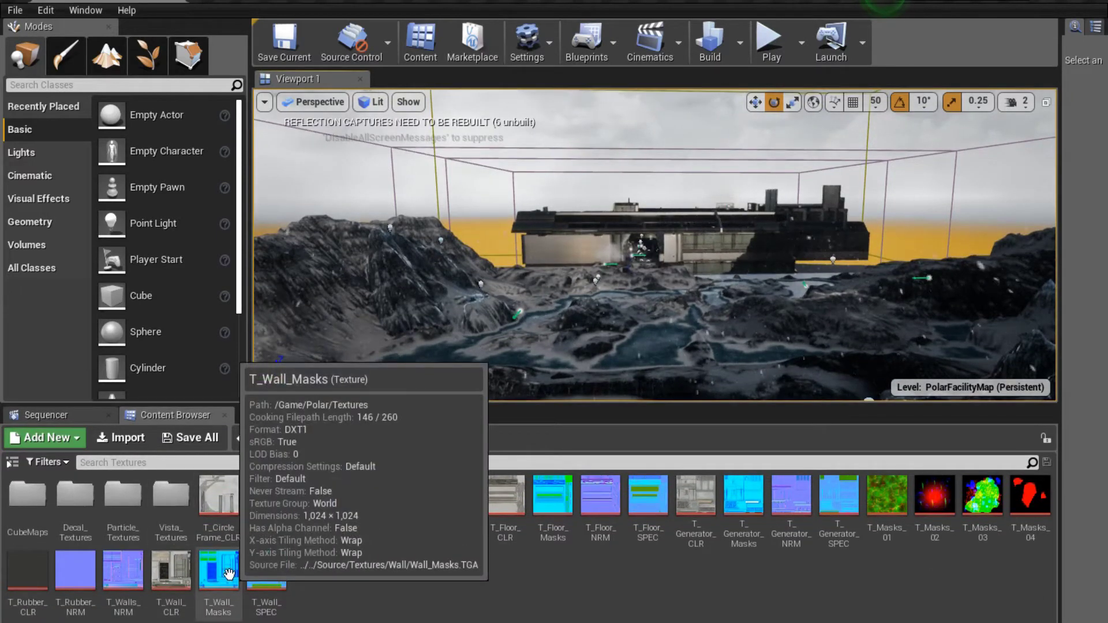
Examine the contents of the Particle_Textures and Vista_Textures subfolders.
click(131, 523)
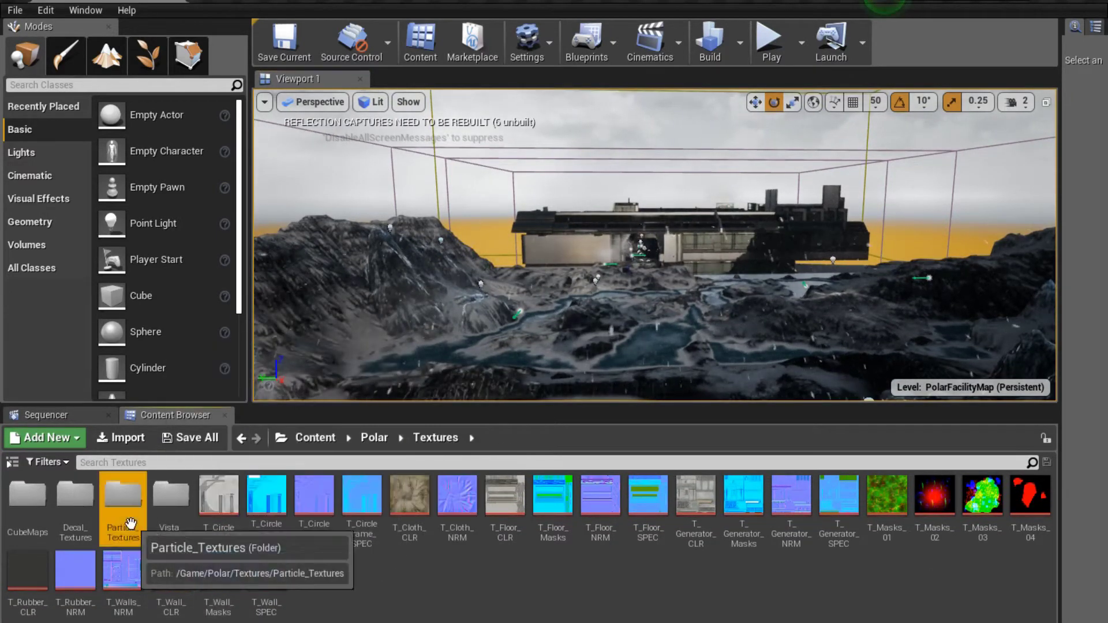
double_click(130, 523)
click(441, 442)
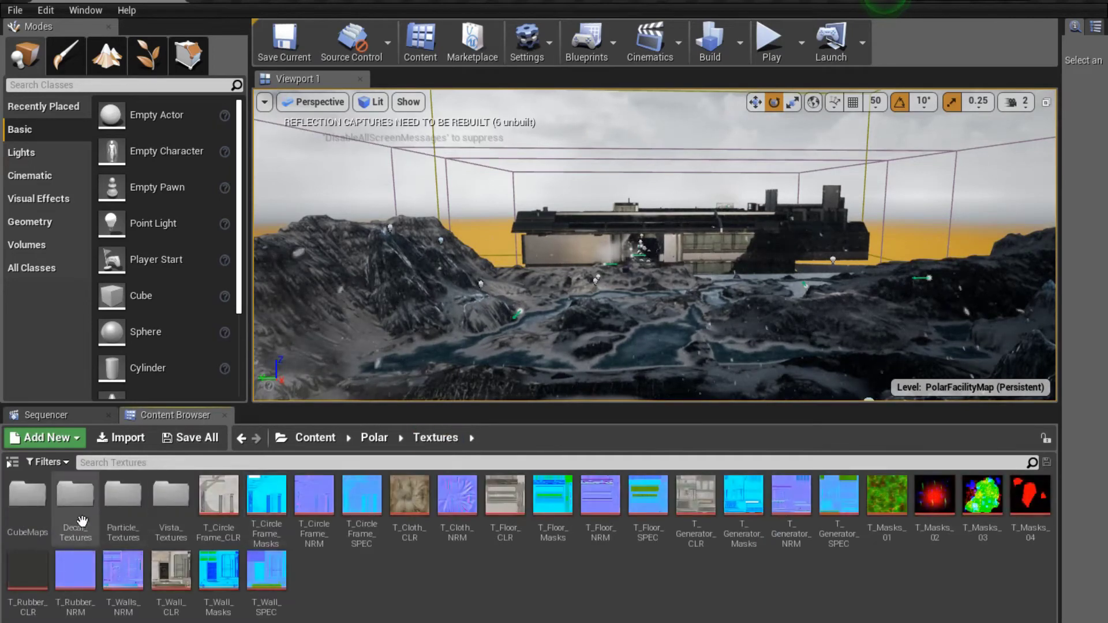
click(172, 502)
double_click(171, 502)
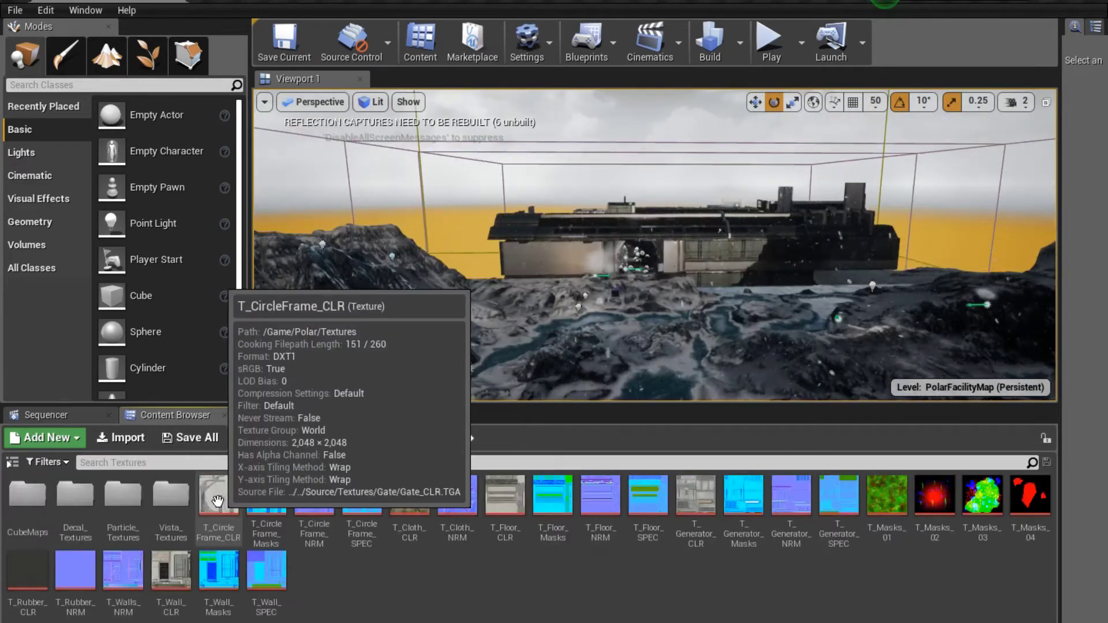
Start a bulk export of all the texture assets in the Polar Textures folder.
right_click(217, 500)
mouse_move(344, 319)
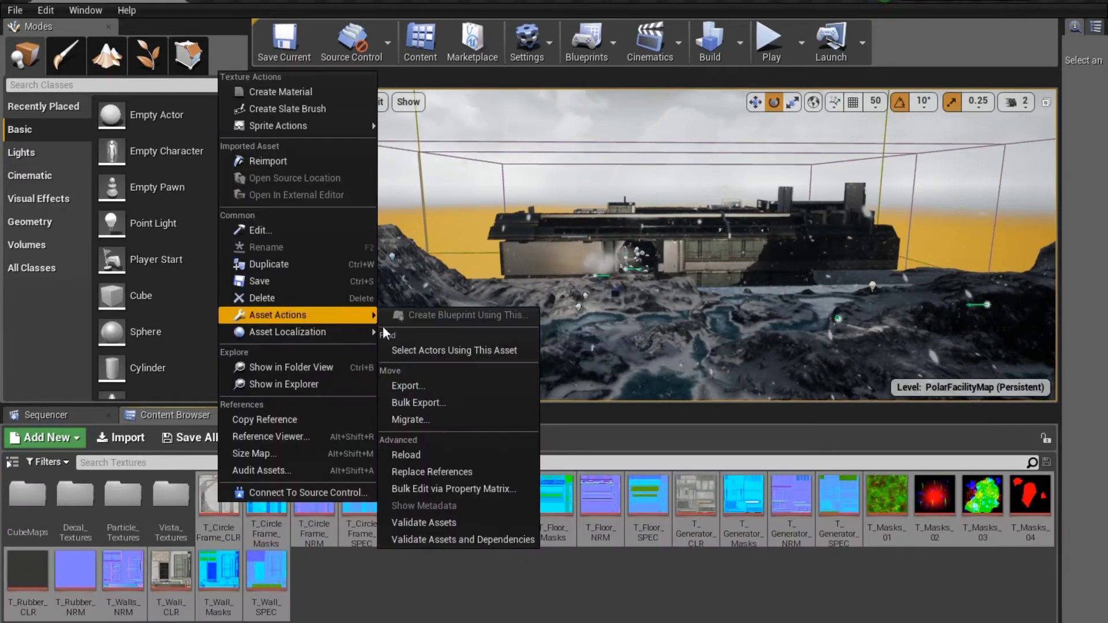
click(430, 403)
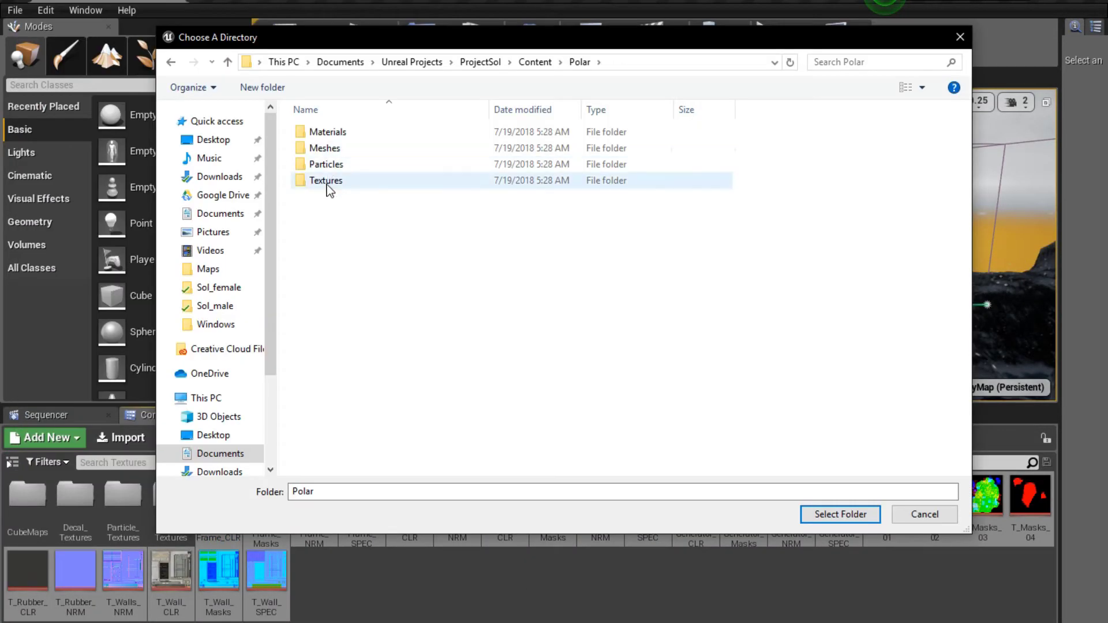
Create a folder named Exported_Textures inside the project's Polar folder and export the textures into it.
drag(318, 494, 259, 495)
right_click(386, 339)
mouse_move(534, 527)
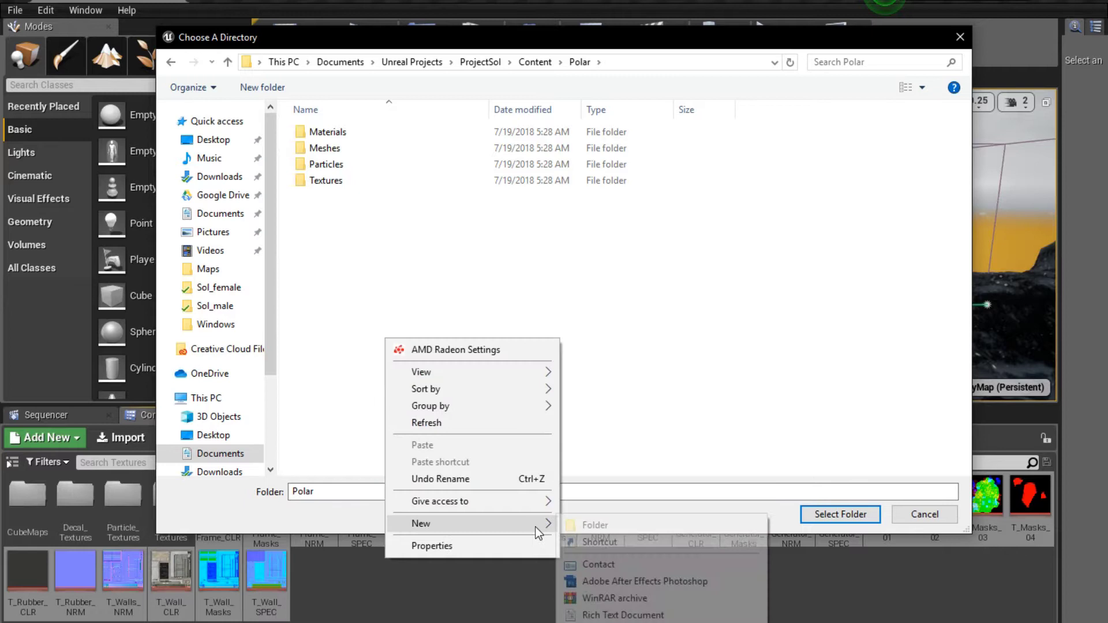
click(608, 526)
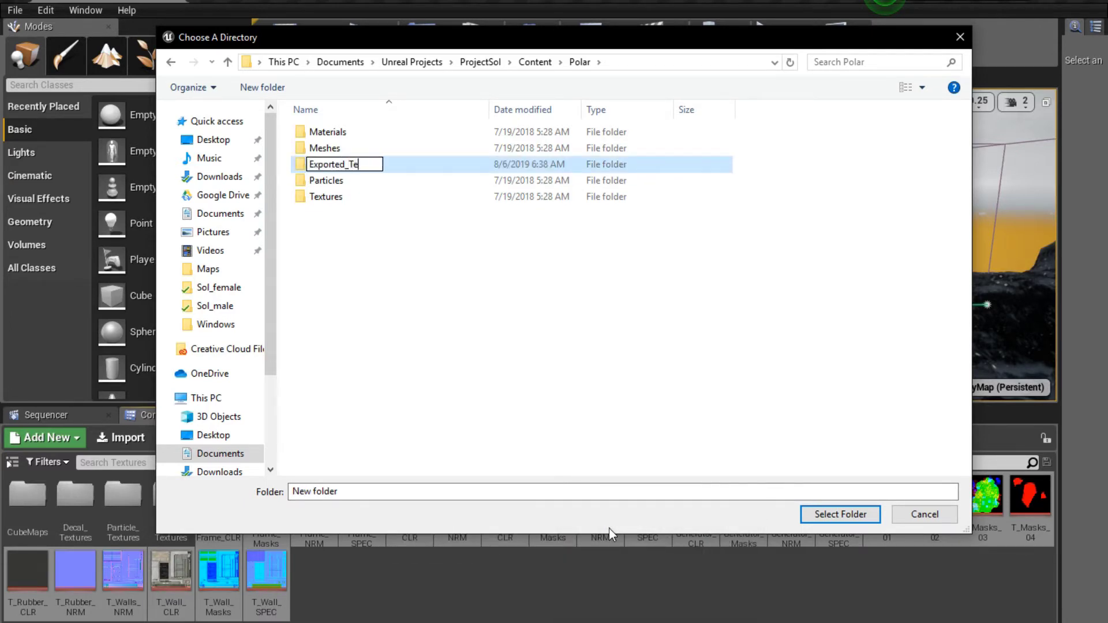
text(Exported_Textures)
key(Return)
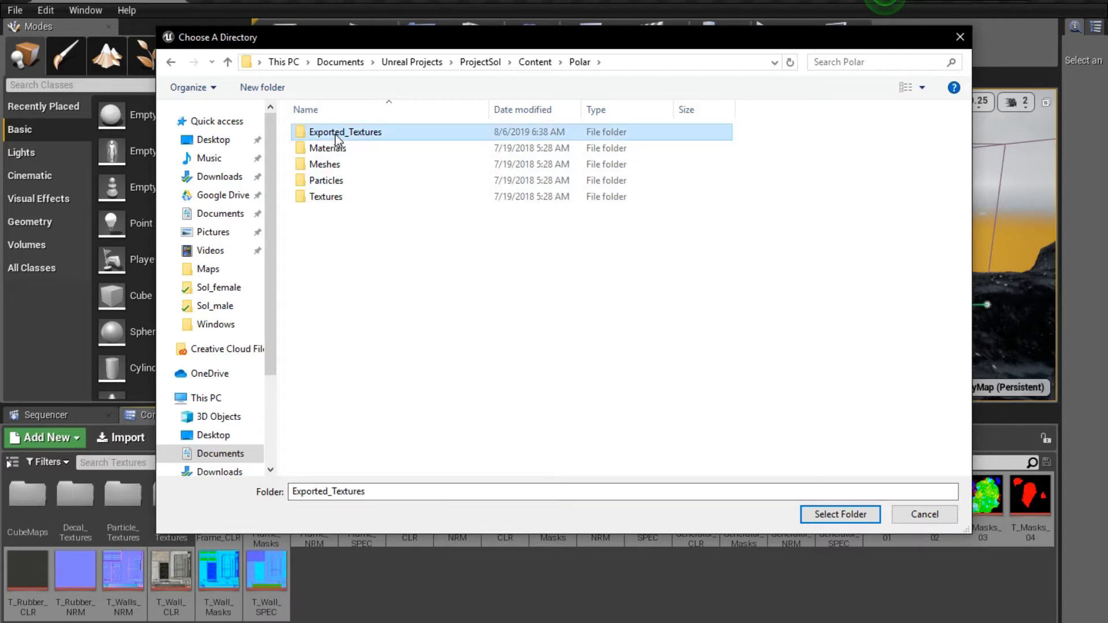
click(836, 514)
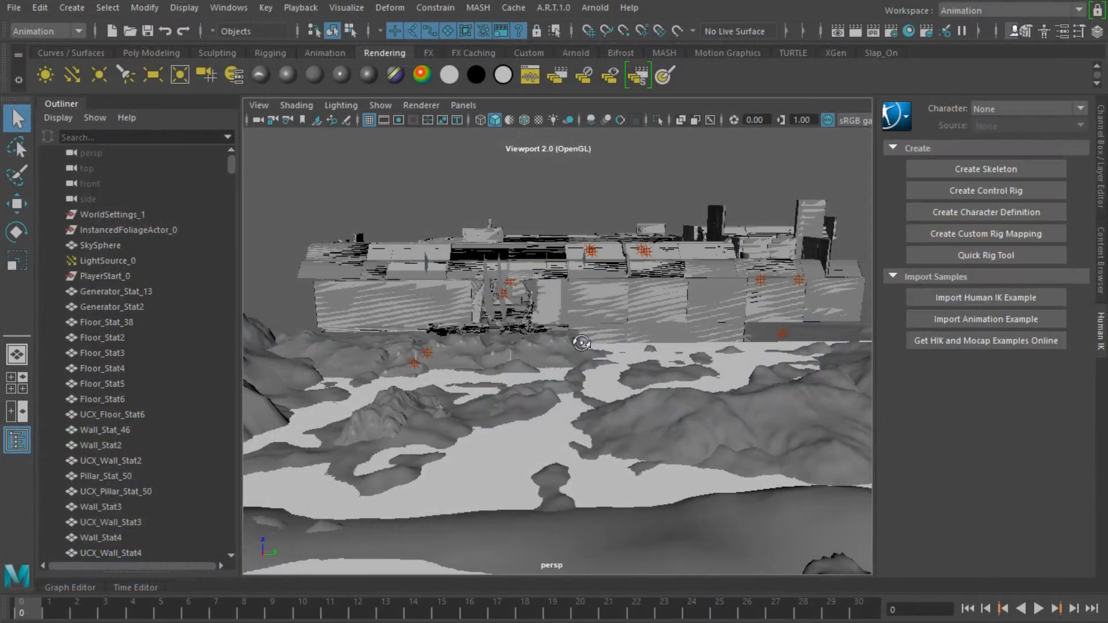
Switch to Maya, inspect the imported facility's interior, and open the Hypershade with its scene materials.
alt+drag(581, 342, 607, 376)
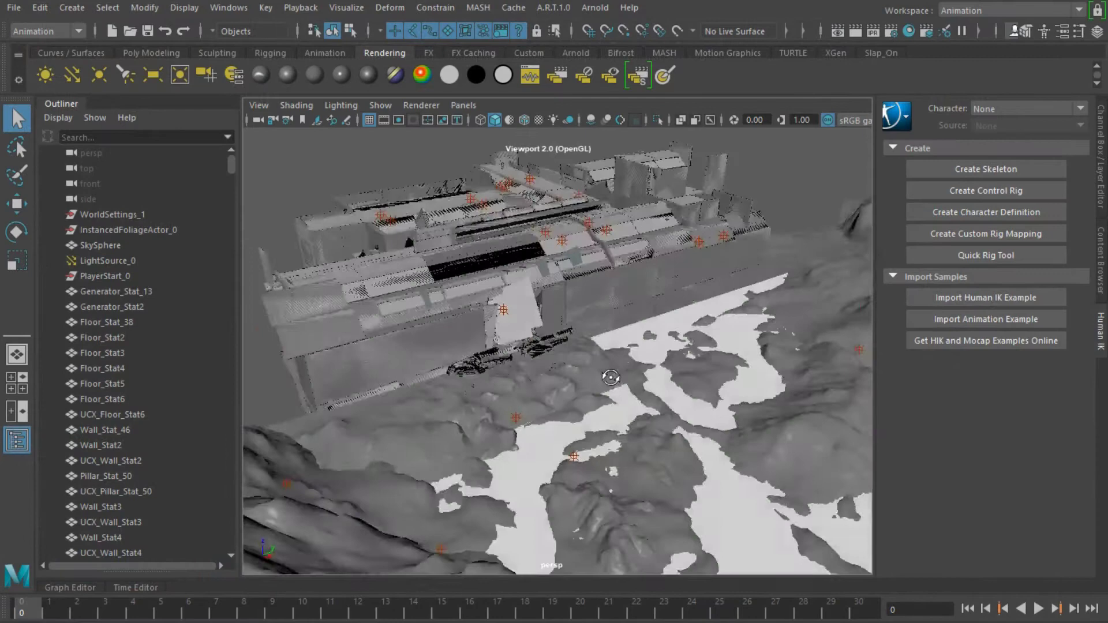
scroll(521, 366, up, 4)
alt+drag(522, 366, 644, 427)
scroll(668, 438, up, 4)
click(228, 8)
mouse_move(268, 80)
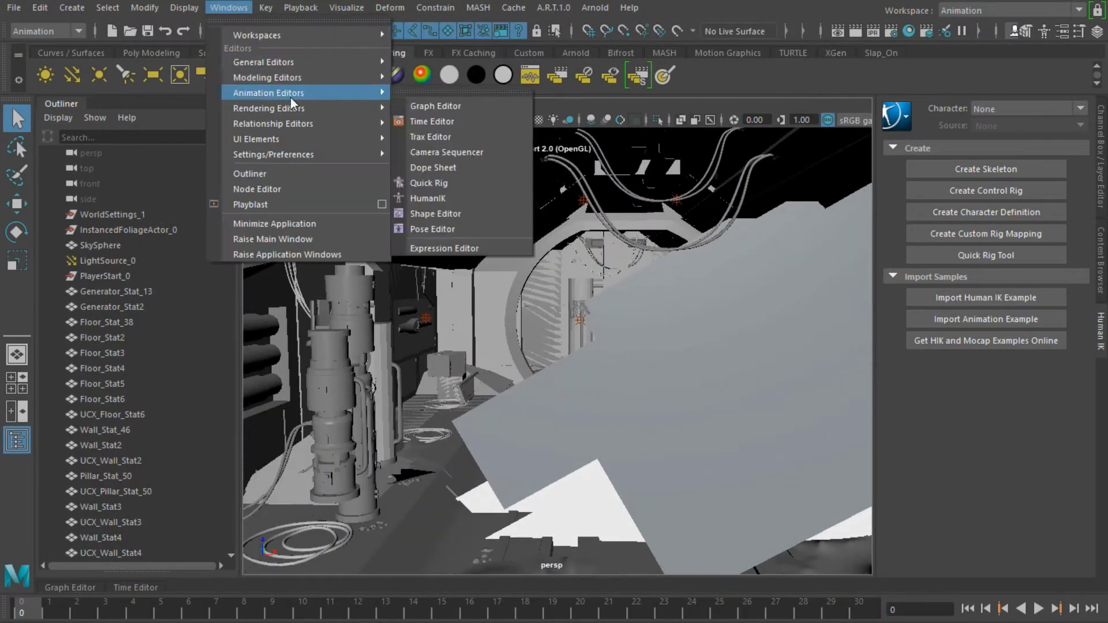
mouse_move(286, 107)
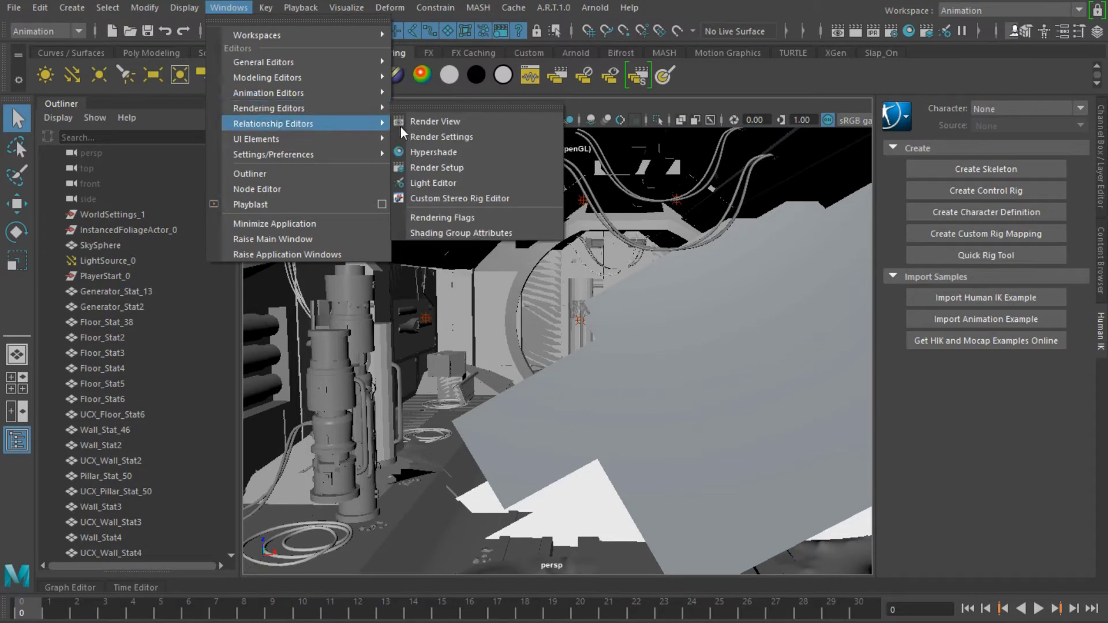
click(424, 152)
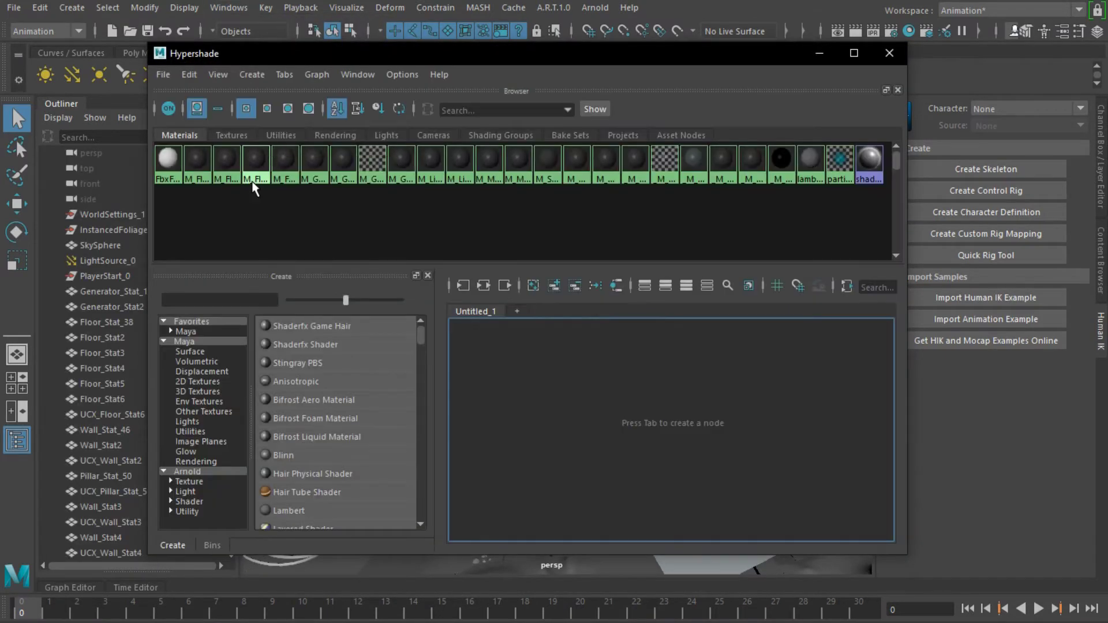
click(205, 162)
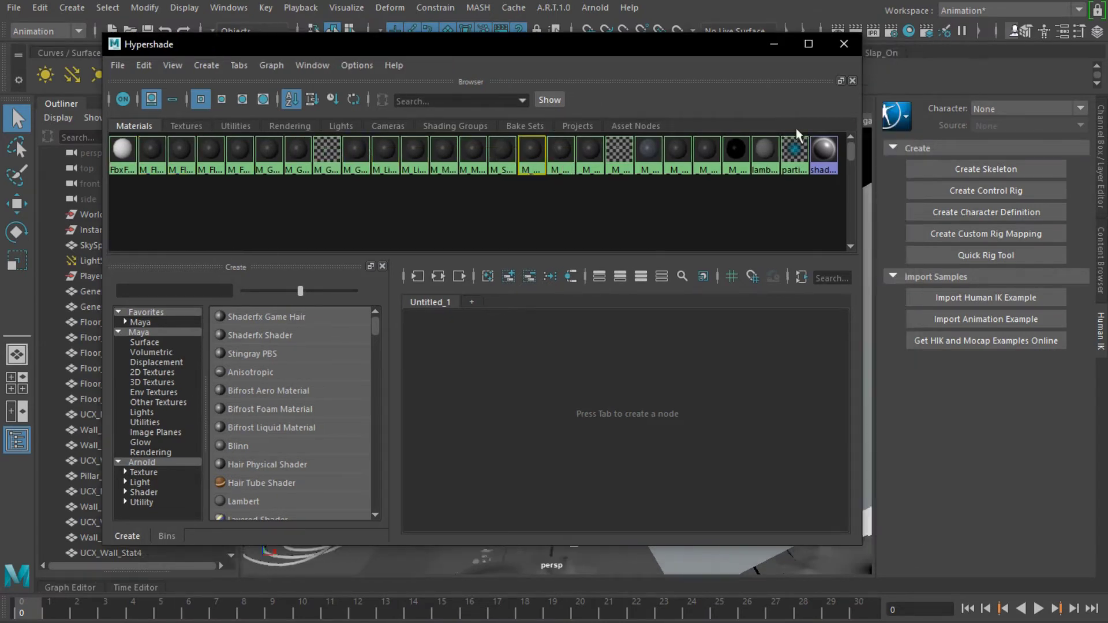
Open the attributes of the M_Wall_Inst material and connect a file texture node to its Color.
double_click(540, 157)
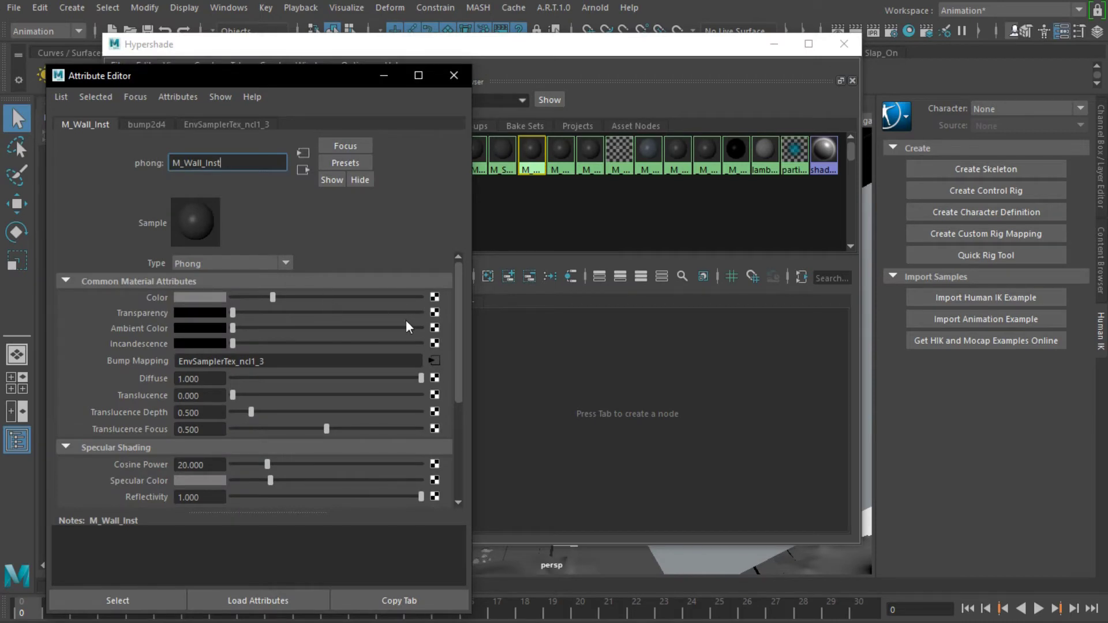
click(435, 297)
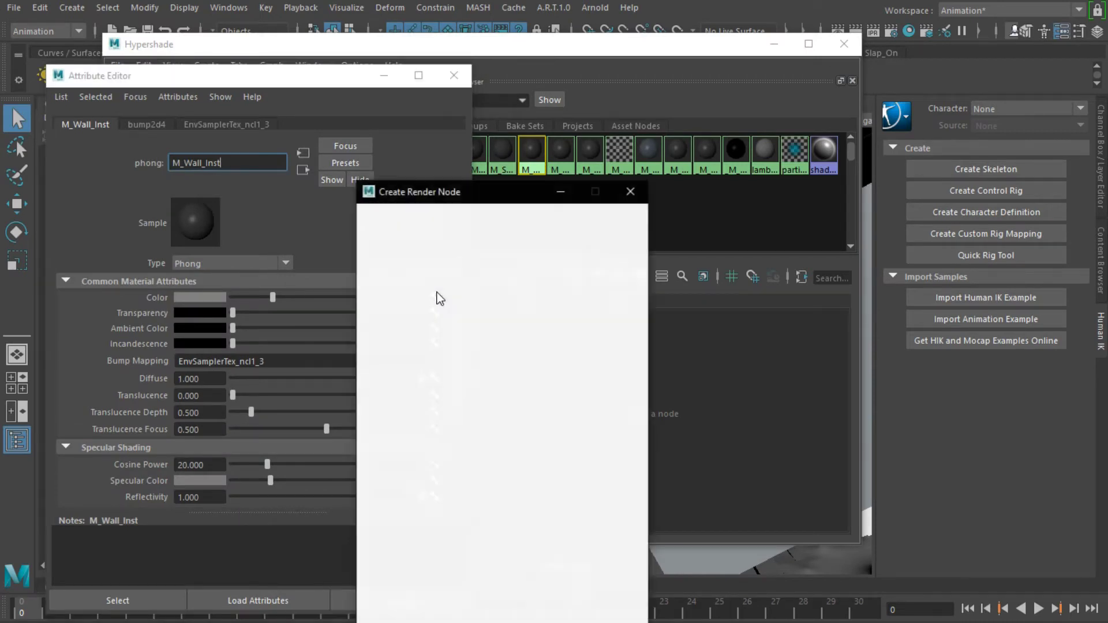
click(494, 302)
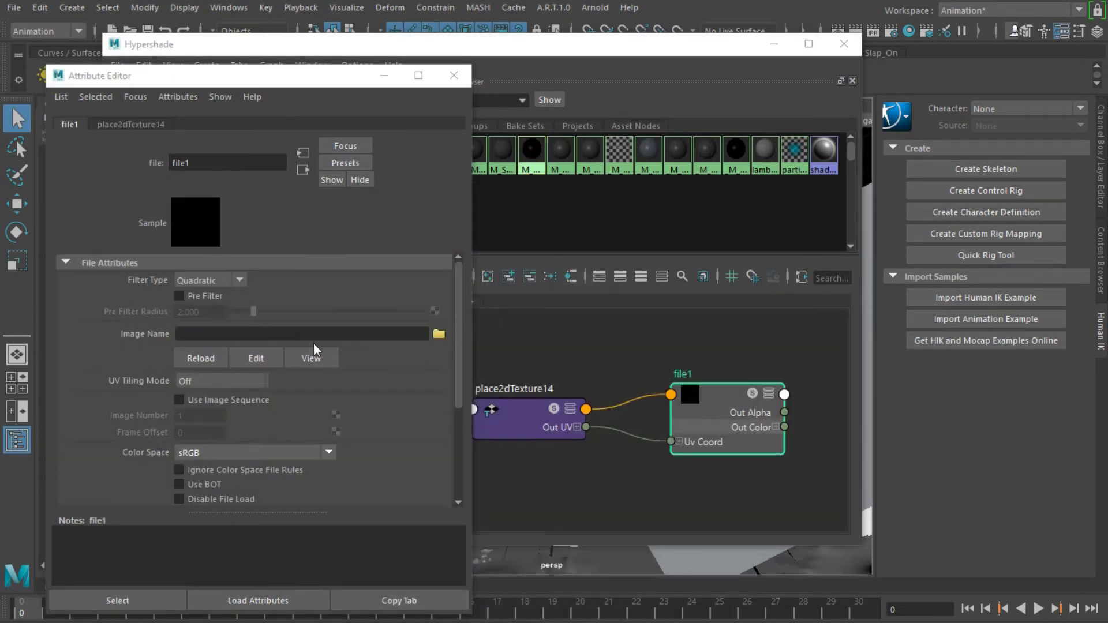
Browse for the file texture's image in the Exported_Textures/Game/Polar/Textures folder.
click(441, 334)
double_click(418, 181)
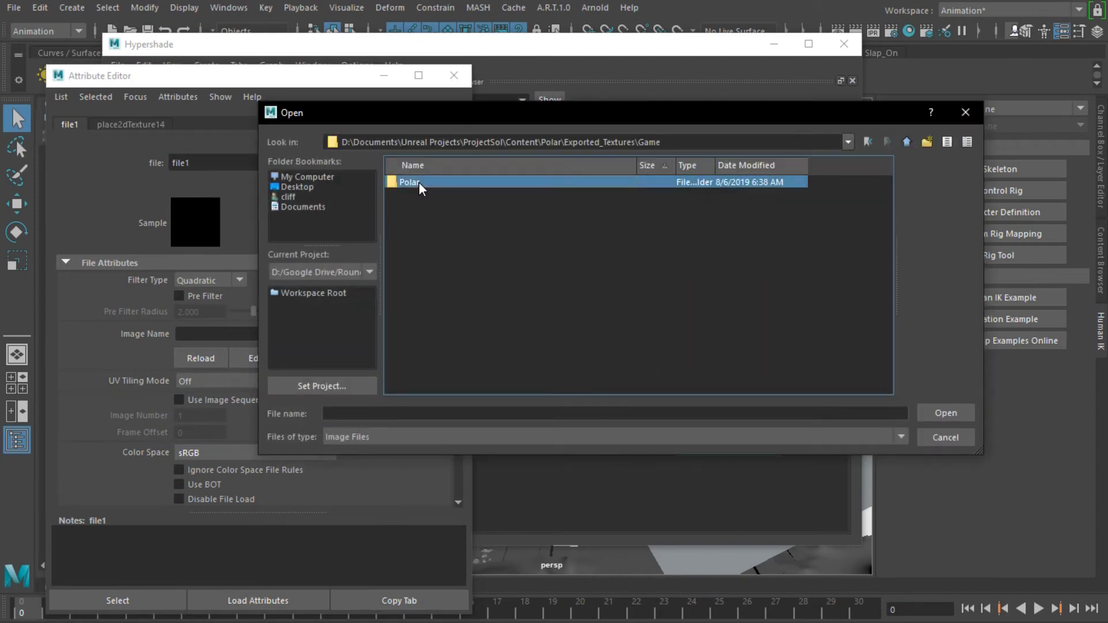
double_click(418, 182)
double_click(417, 182)
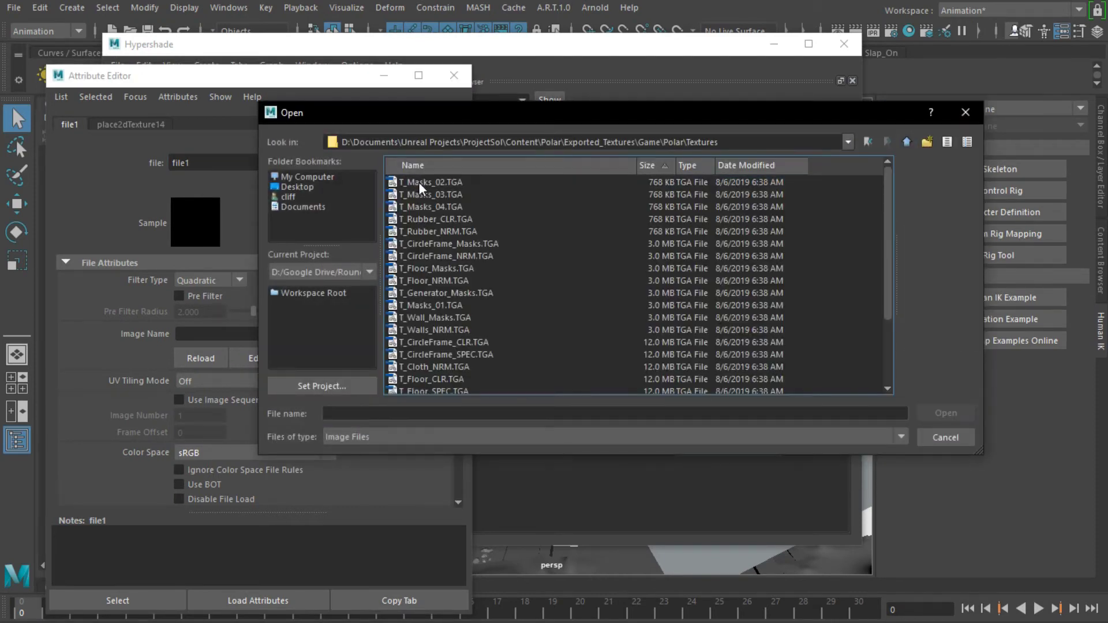
Compare the wall texture previews and load T_Wall_CLR.TGA as the file texture's image.
click(452, 317)
click(441, 304)
click(448, 319)
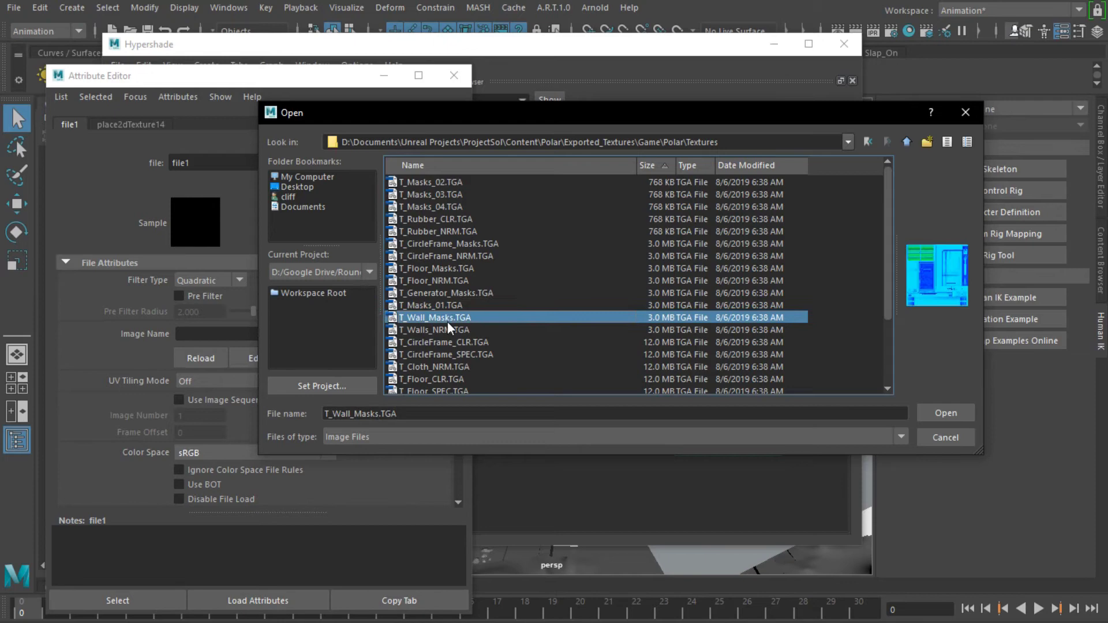
click(449, 328)
scroll(449, 328, down, 3)
click(438, 342)
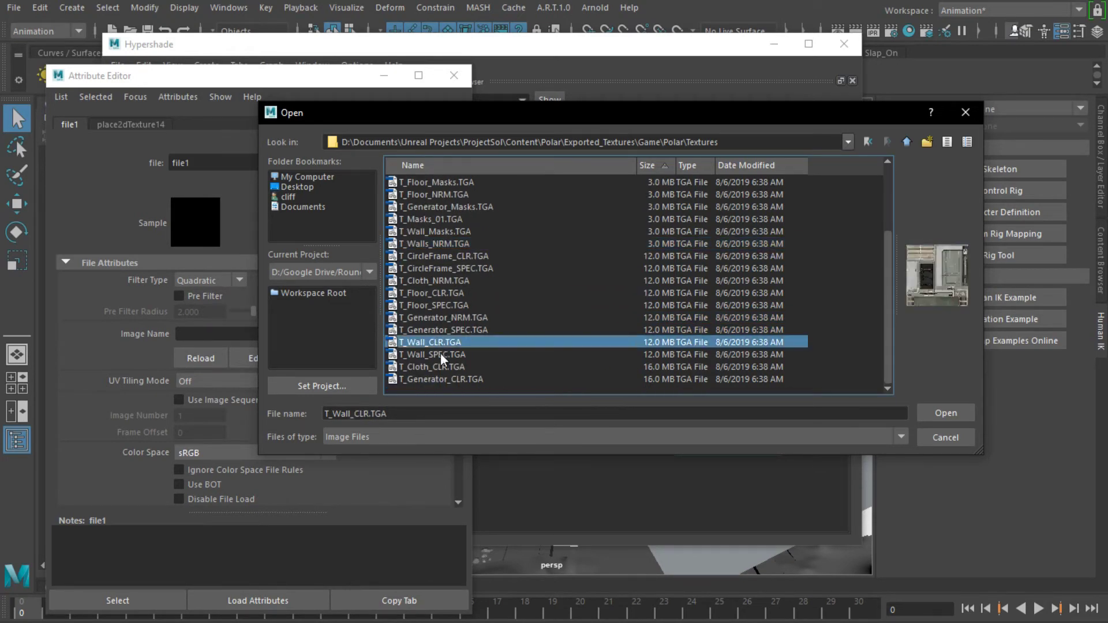
click(441, 354)
click(437, 341)
click(935, 414)
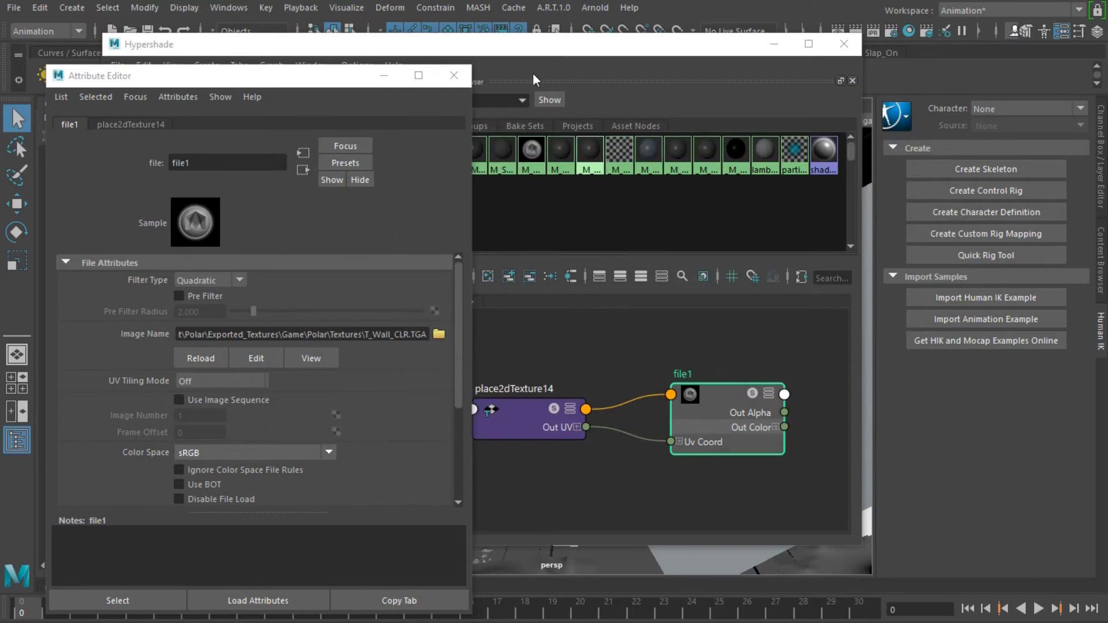
Minimize the Attribute Editor and Hypershade, and turn on textured display in the perspective viewport.
click(384, 81)
click(774, 44)
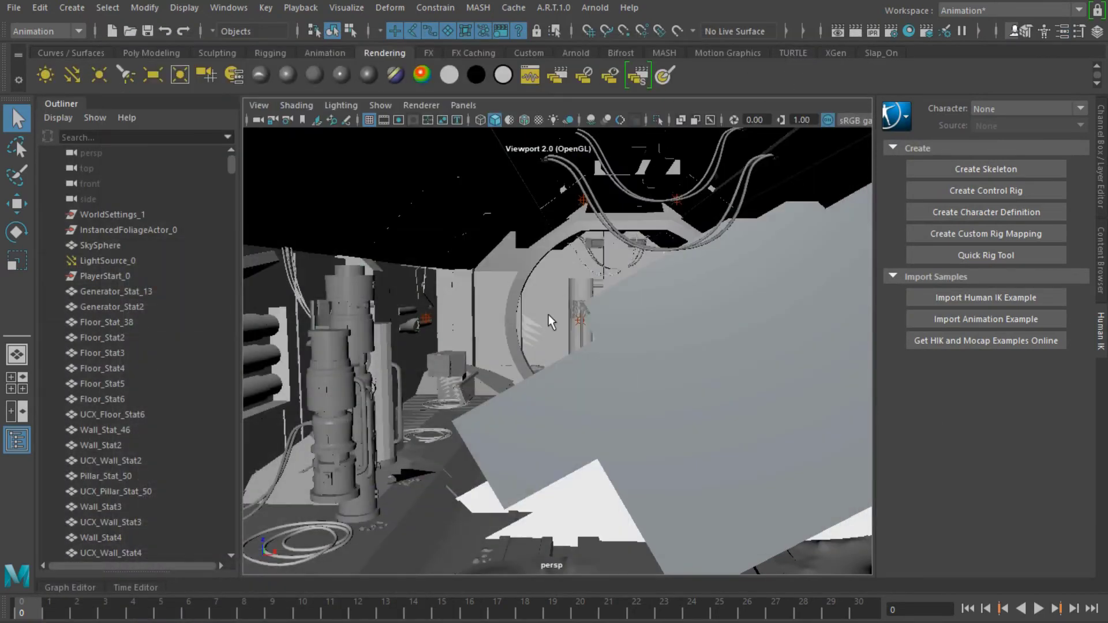
scroll(548, 314, up, 3)
key(6)
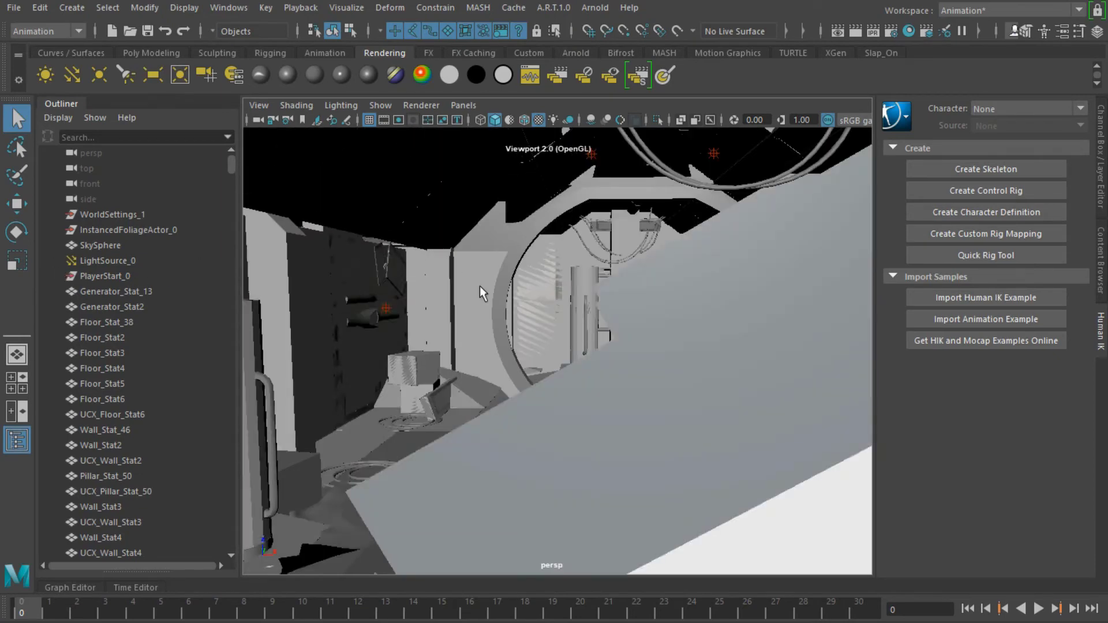
Inspect the facility's walls from several angles to check how the wall color texture displays.
alt+drag(492, 285, 382, 307)
alt+middle_drag(382, 306, 218, 342)
alt+drag(484, 337, 224, 300)
alt+middle_drag(323, 315, 171, 388)
alt+drag(277, 369, 917, 340)
scroll(696, 352, down, 5)
scroll(636, 369, up, 8)
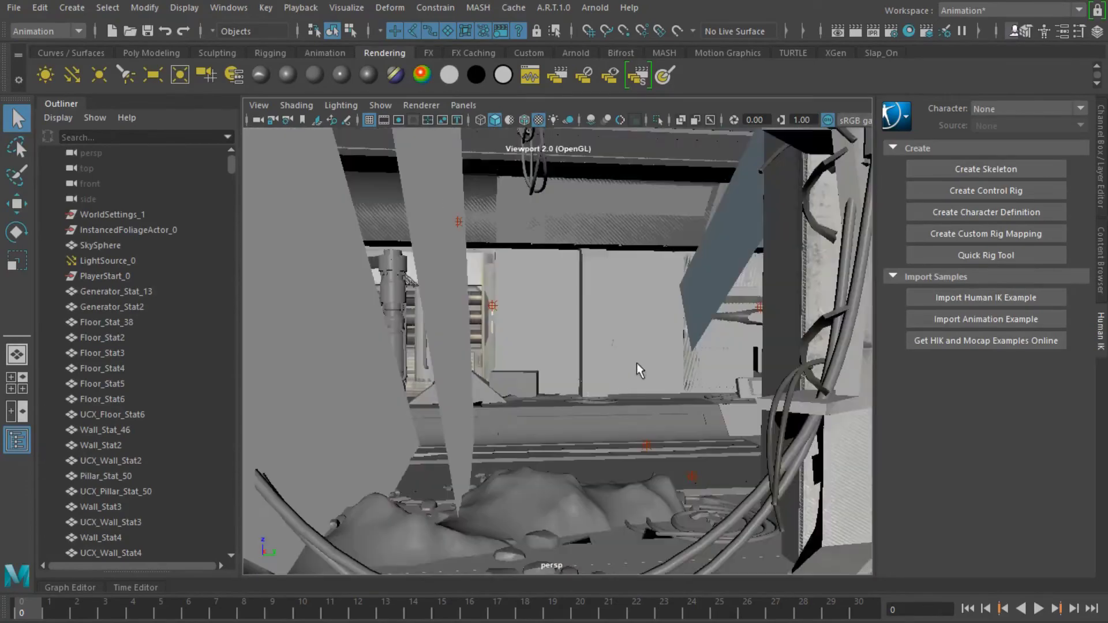
alt+middle_drag(627, 381, 905, 385)
scroll(632, 390, up, 3)
alt+middle_drag(635, 398, 447, 372)
alt+drag(558, 378, 726, 343)
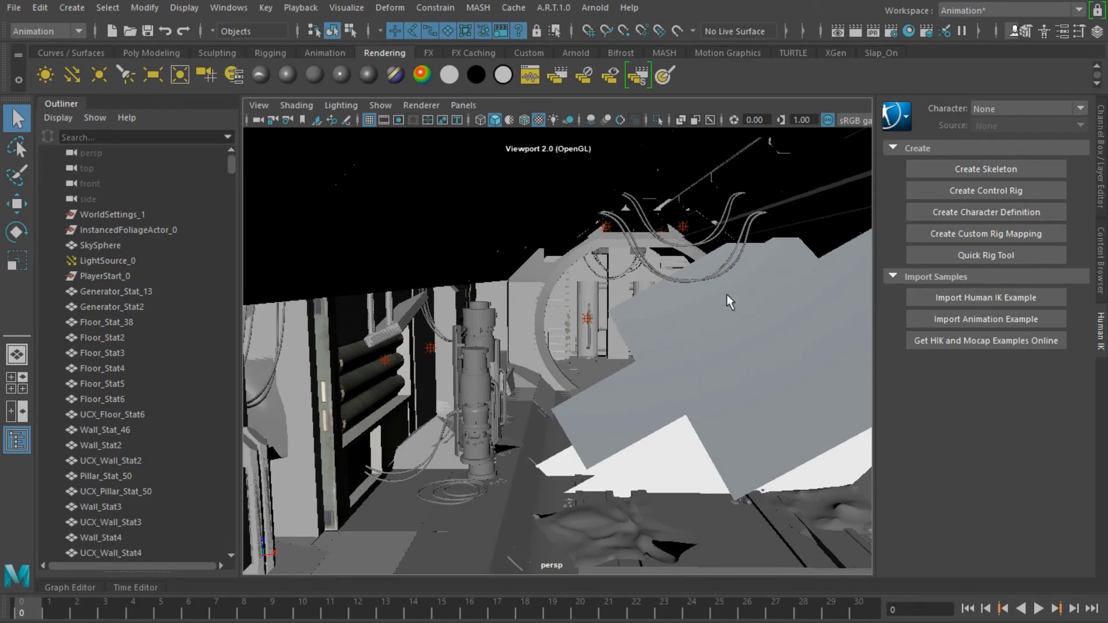
Hide the large flat planes that block the view down the facility's corridor.
key(ctrl+h)
click(698, 355)
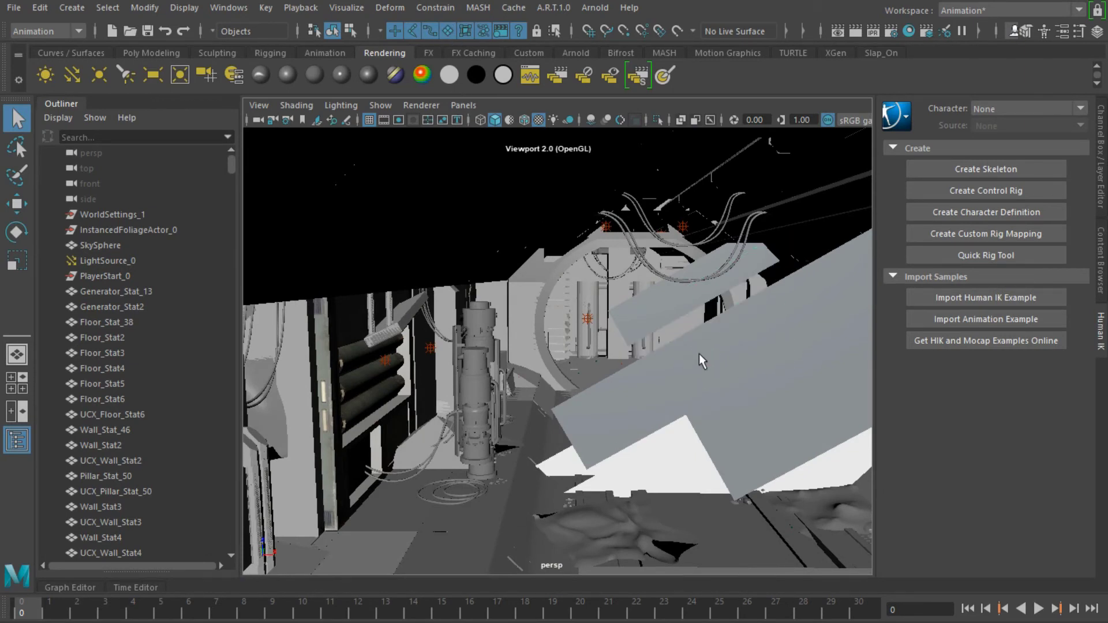
key(ctrl+h)
click(683, 297)
key(ctrl+h)
click(747, 424)
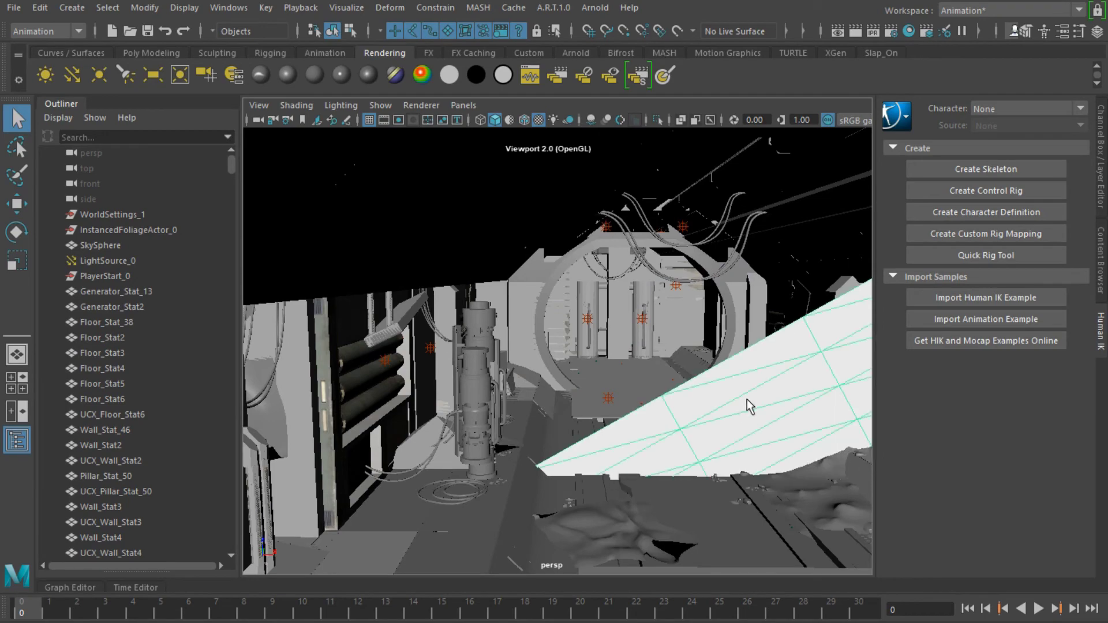
Examine the facility's wall panels up close for the applied texture.
alt+drag(739, 416, 670, 401)
alt+middle_drag(690, 398, 362, 410)
alt+drag(361, 411, 576, 427)
alt+middle_drag(576, 427, 183, 329)
alt+drag(557, 410, 783, 373)
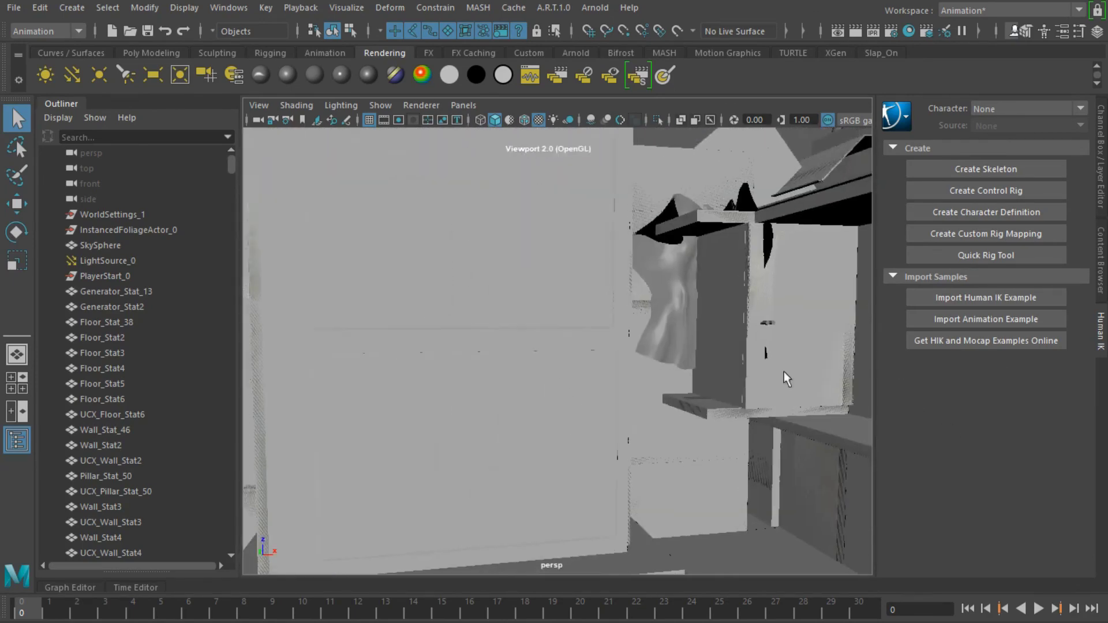